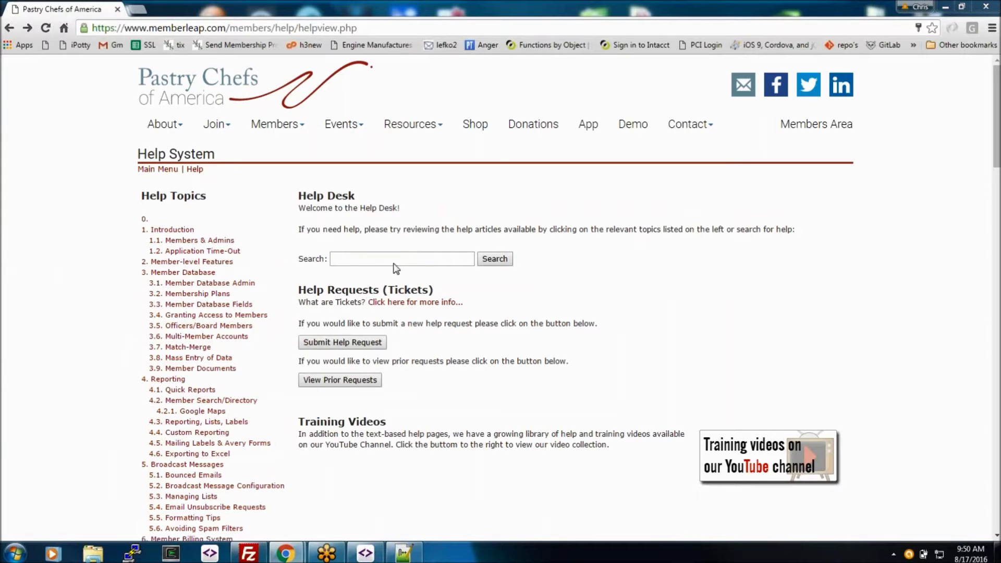
Go from the admin main menu to the Member Database list, then its help article
click(158, 169)
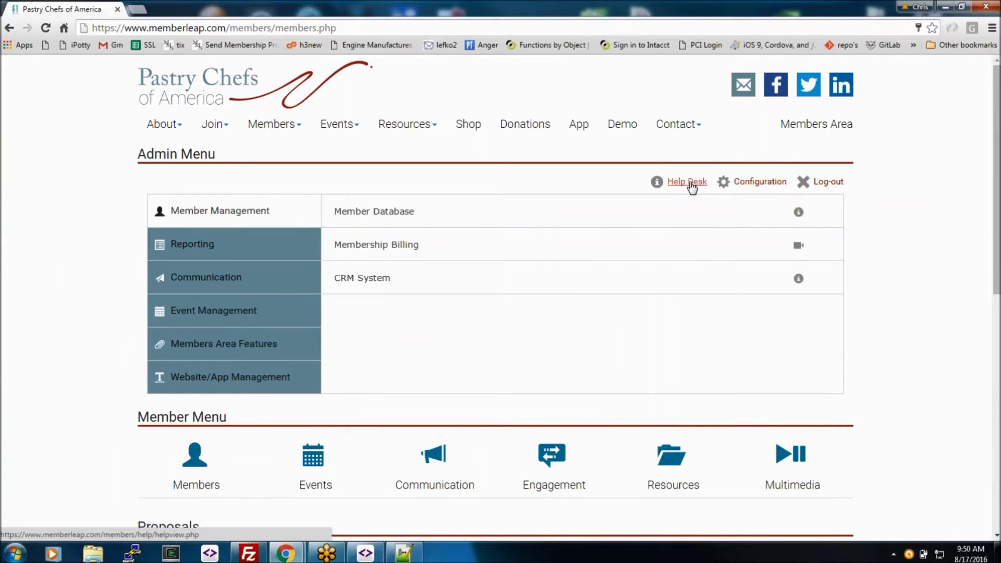
click(689, 183)
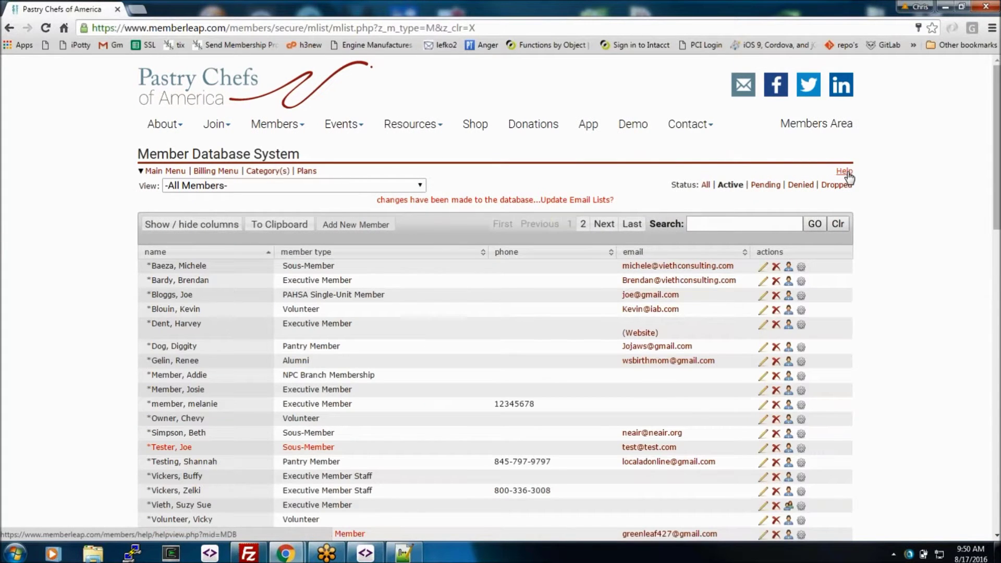
click(845, 172)
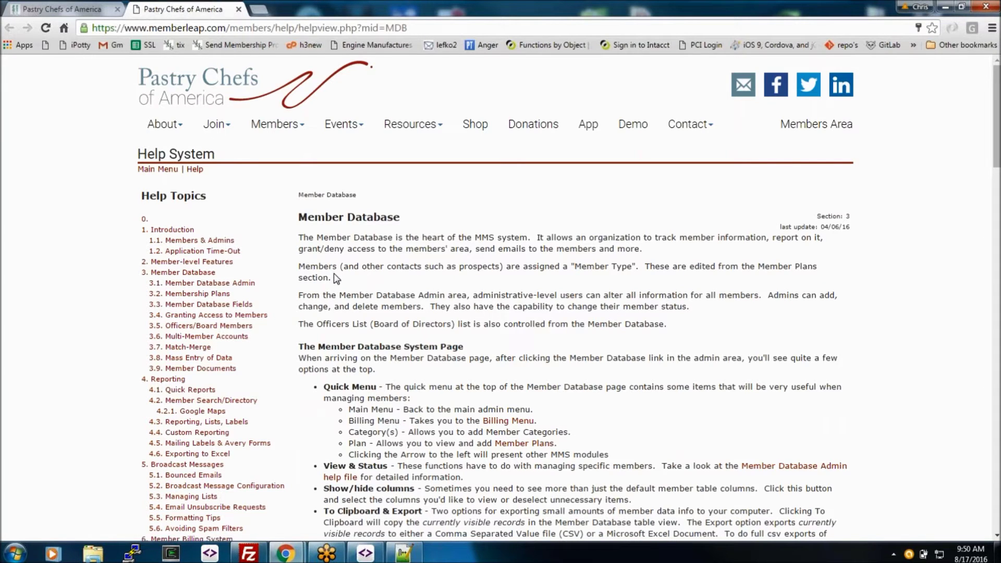
Scroll through the Member Database help article, then return to the Help Desk main page
scroll(237, 240, down, 3)
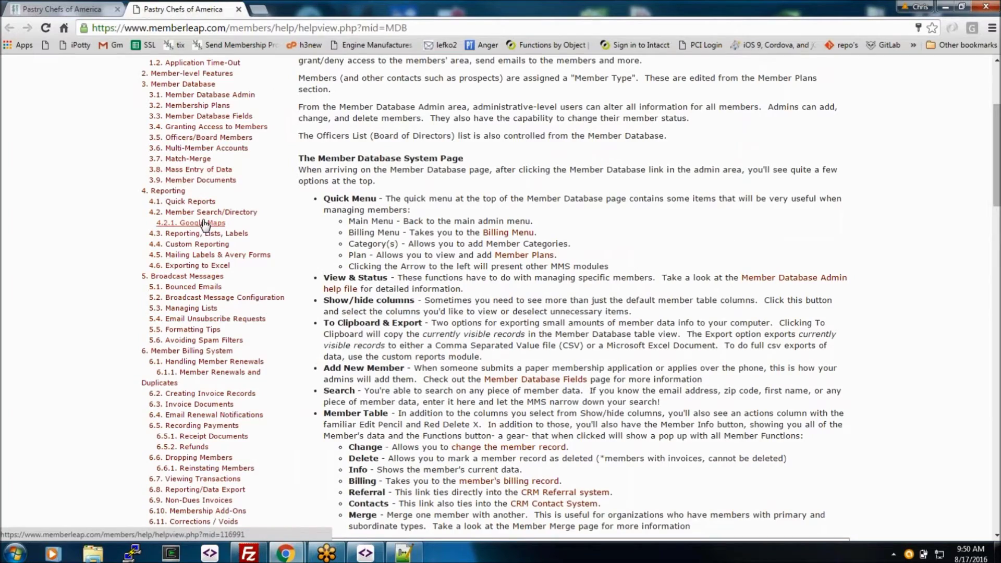
scroll(201, 221, down, 2)
scroll(179, 250, down, 1)
scroll(179, 250, down, 3)
scroll(178, 249, down, 2)
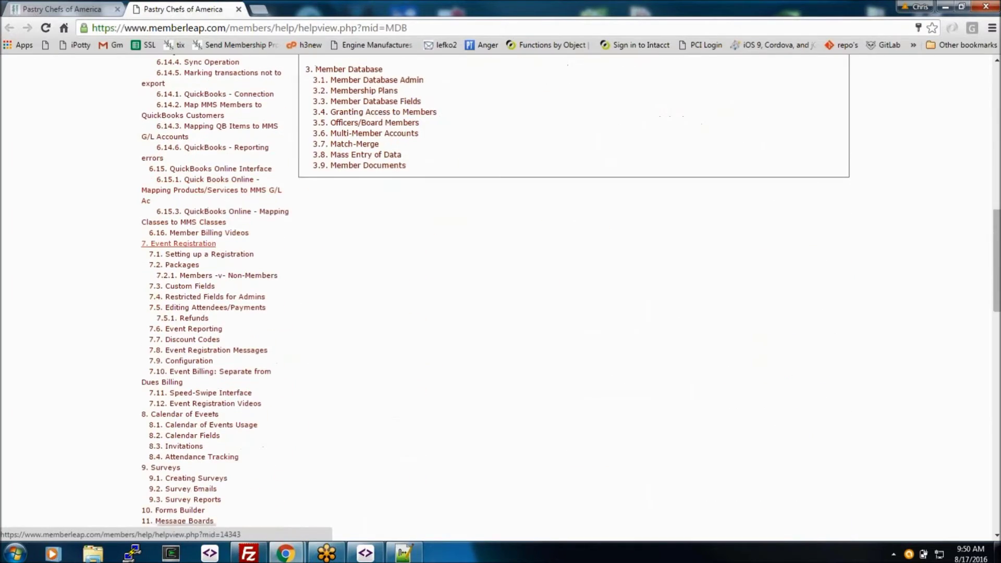
scroll(178, 249, up, 7)
scroll(177, 250, up, 4)
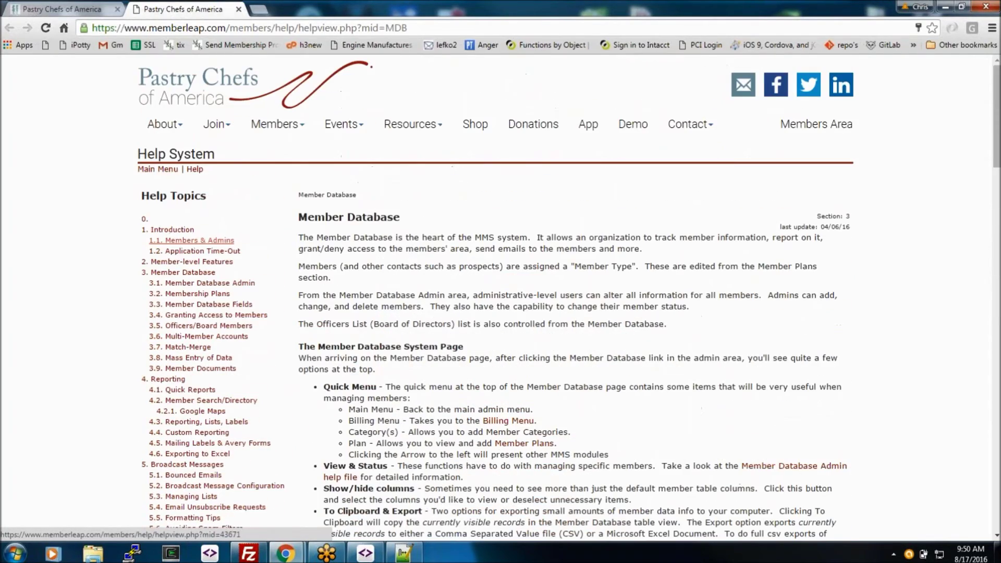
click(196, 169)
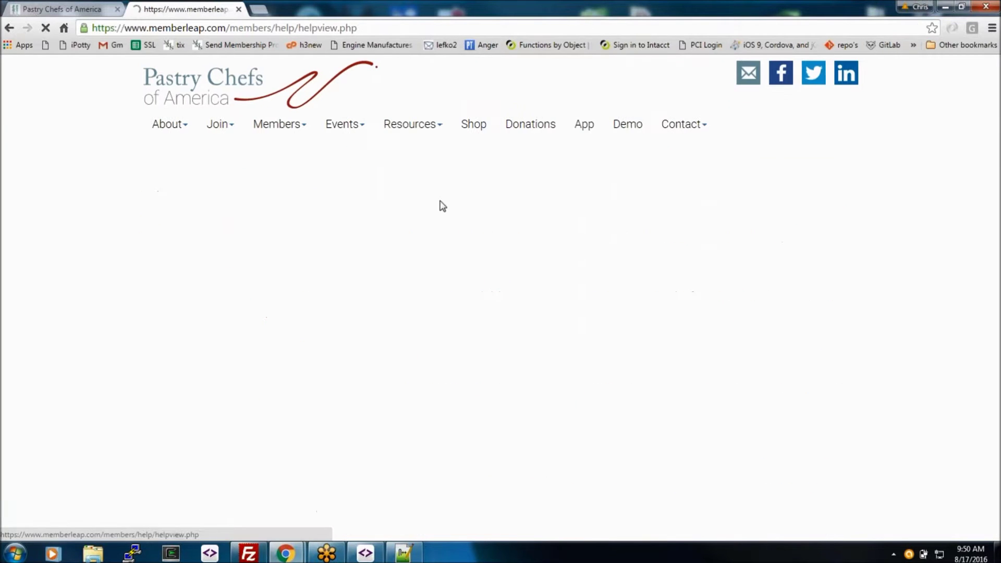
click(435, 257)
text(billing)
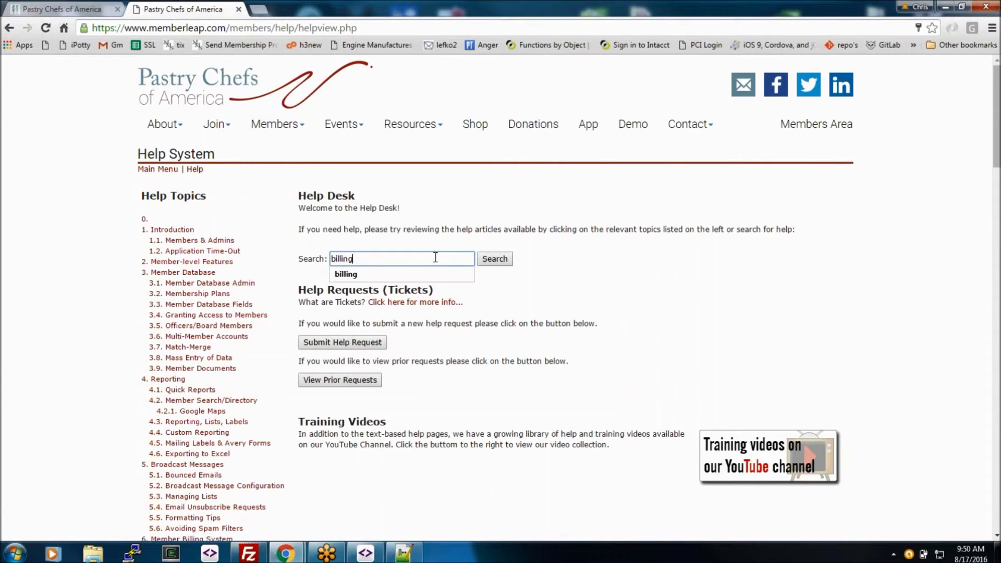
key(Return)
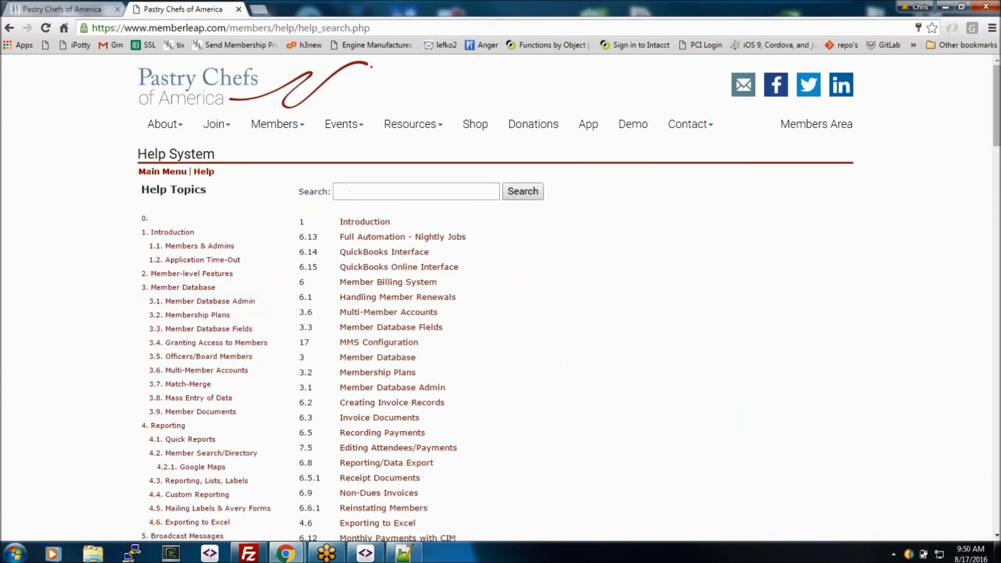
scroll(397, 269, down, 3)
scroll(397, 292, up, 3)
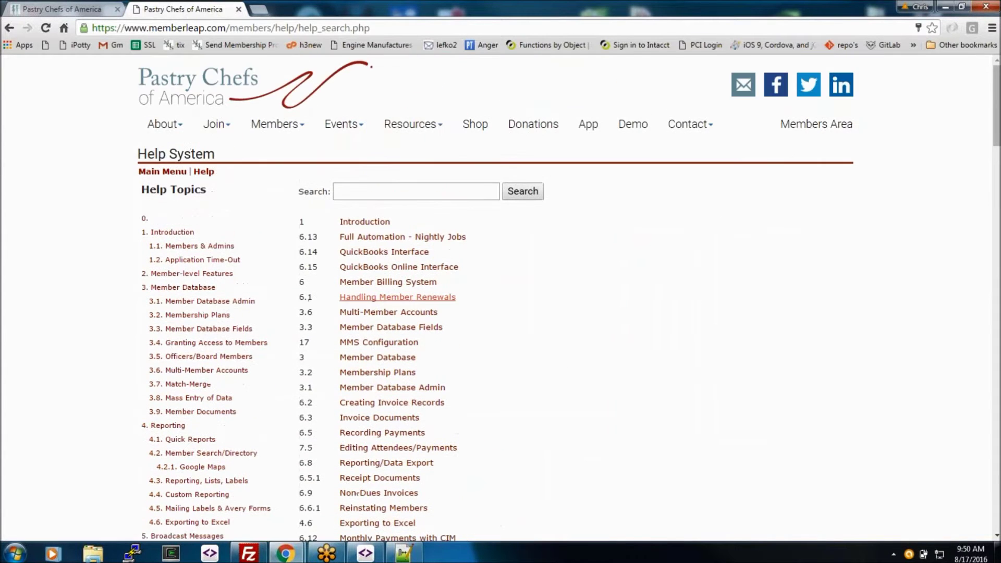
click(204, 172)
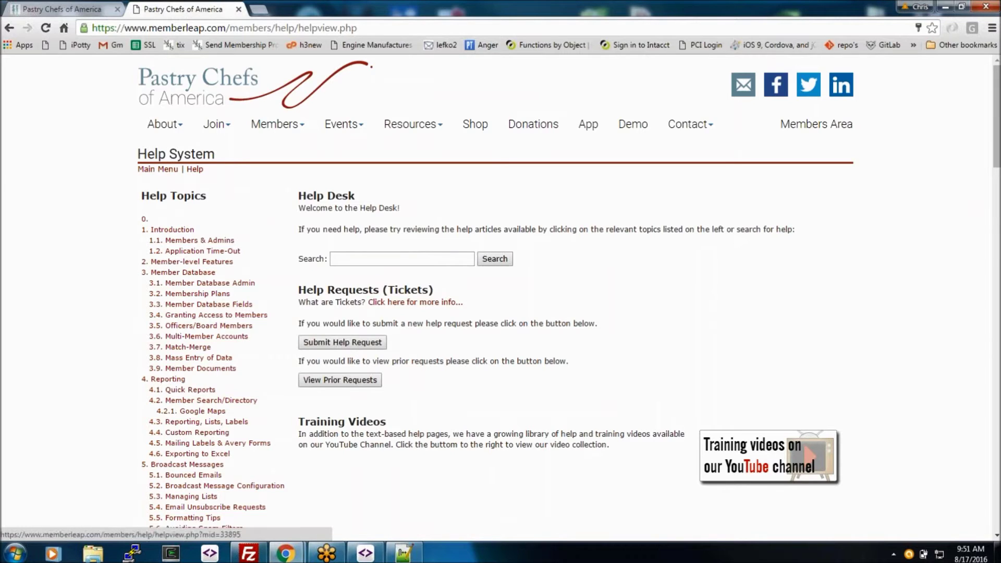
scroll(208, 313, down, 3)
scroll(207, 313, down, 3)
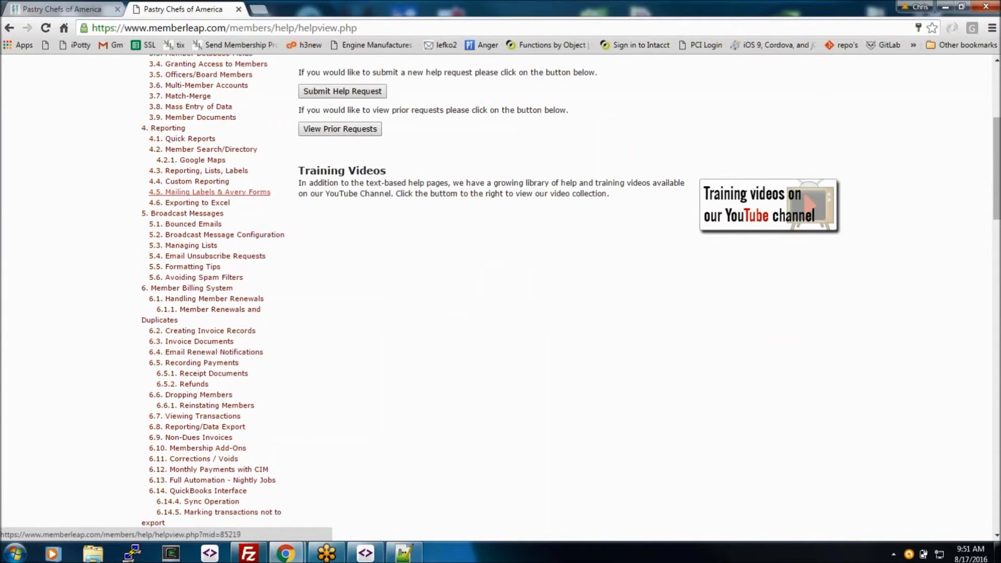
scroll(590, 342, up, 2)
scroll(595, 340, up, 4)
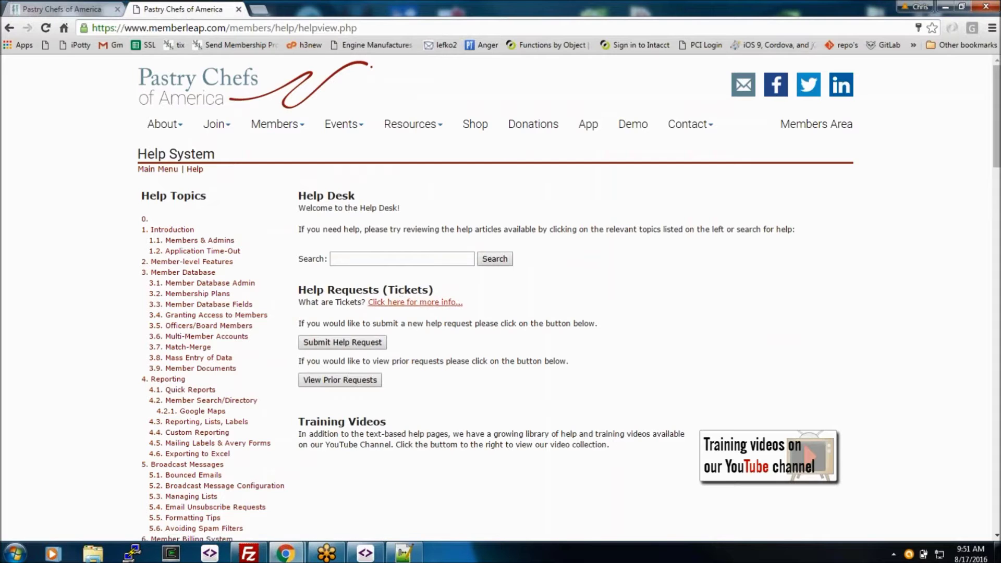
click(417, 304)
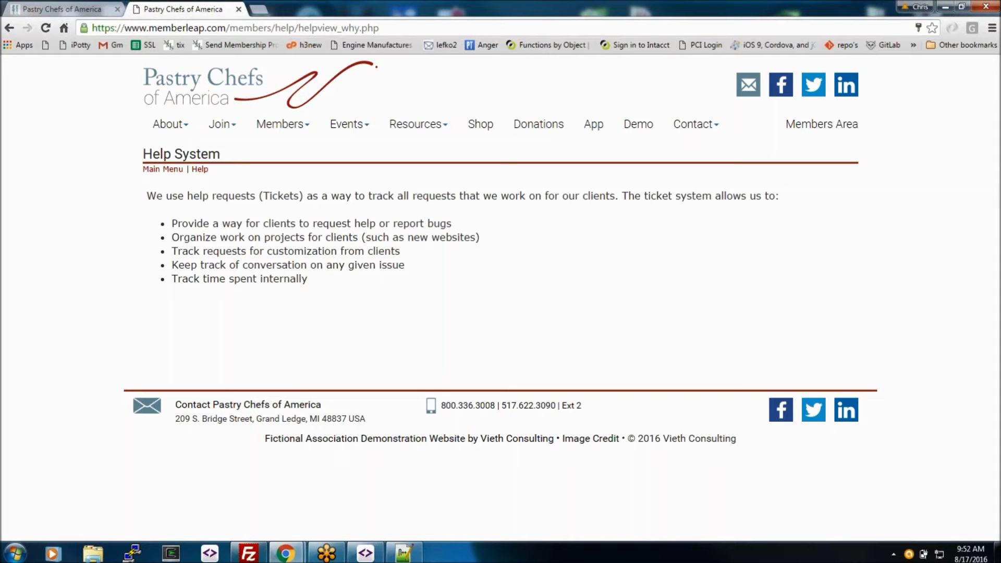
click(10, 28)
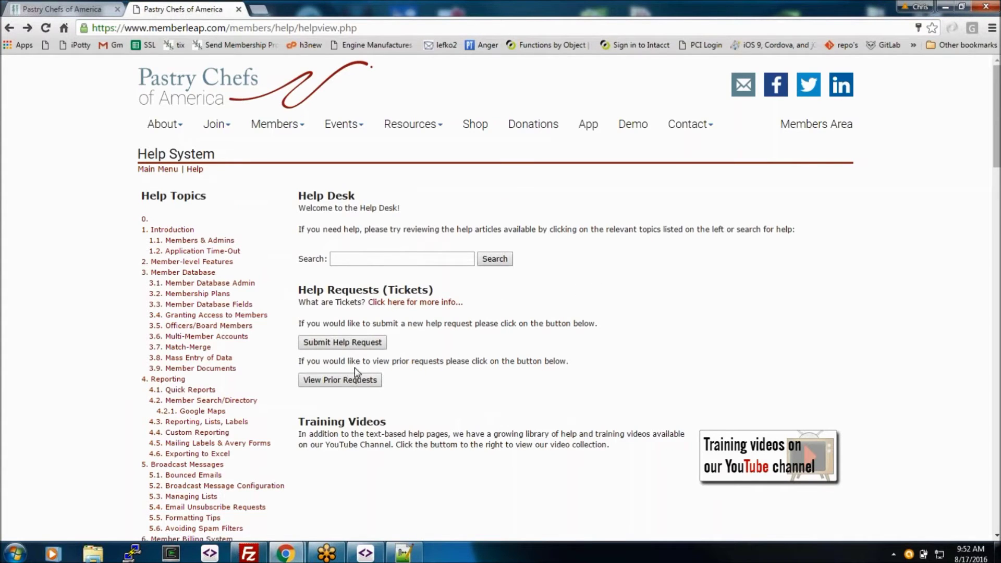
Start a help ticket in category MMS - Calendar of Events with subject 'How to i enter a week-long event'
click(338, 343)
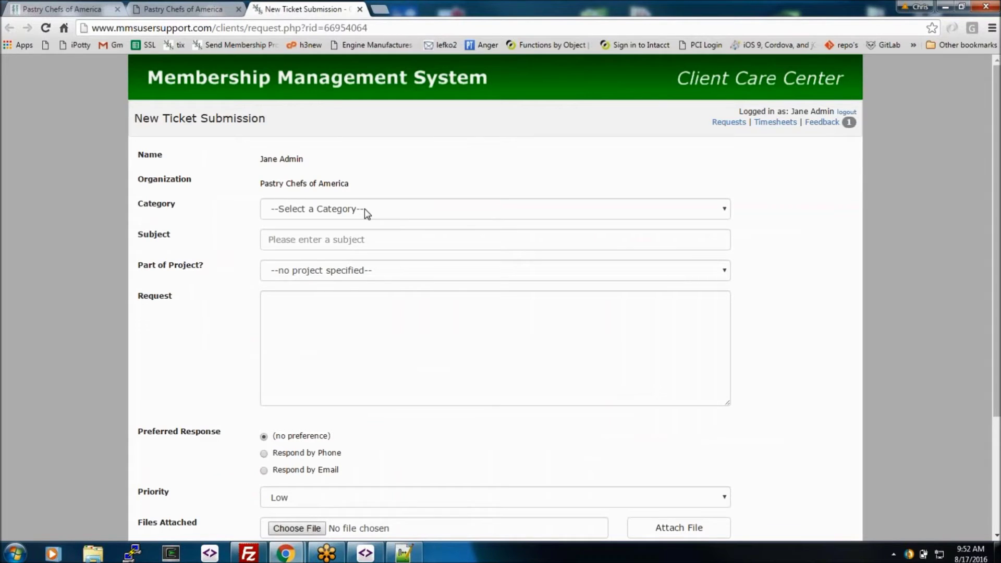
click(367, 211)
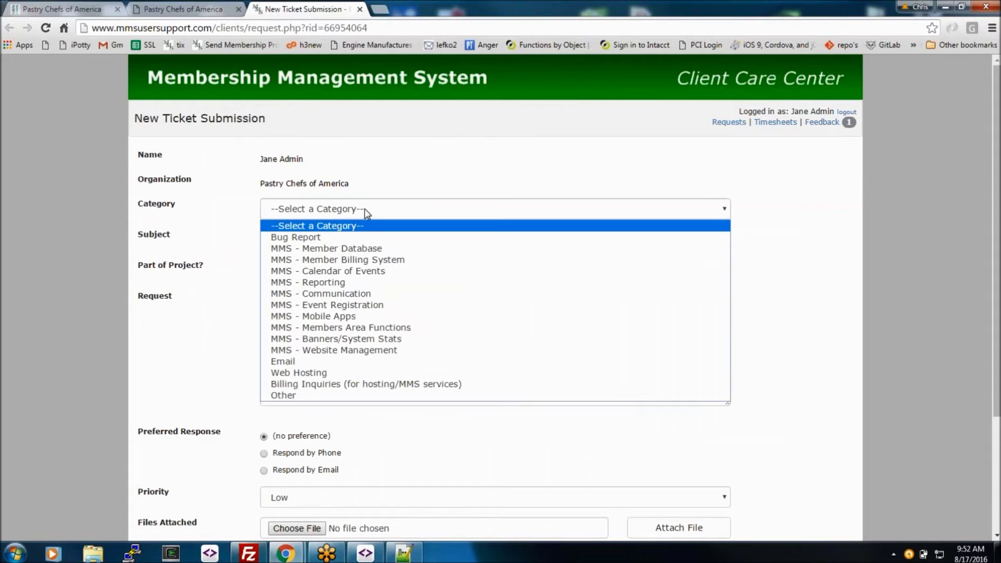
click(369, 277)
click(402, 241)
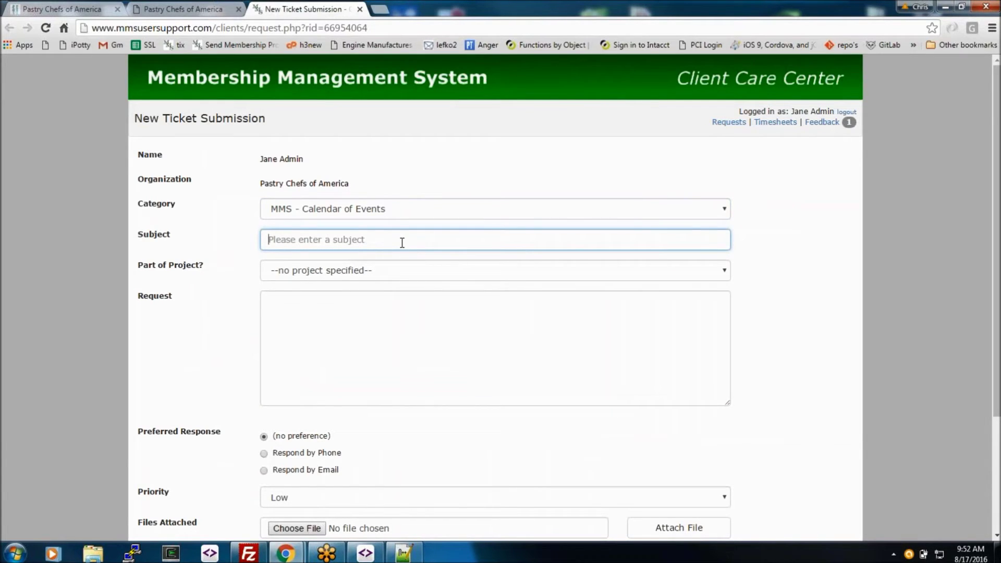
text(How )
text(to i )
text(enter a week)
text(-long event)
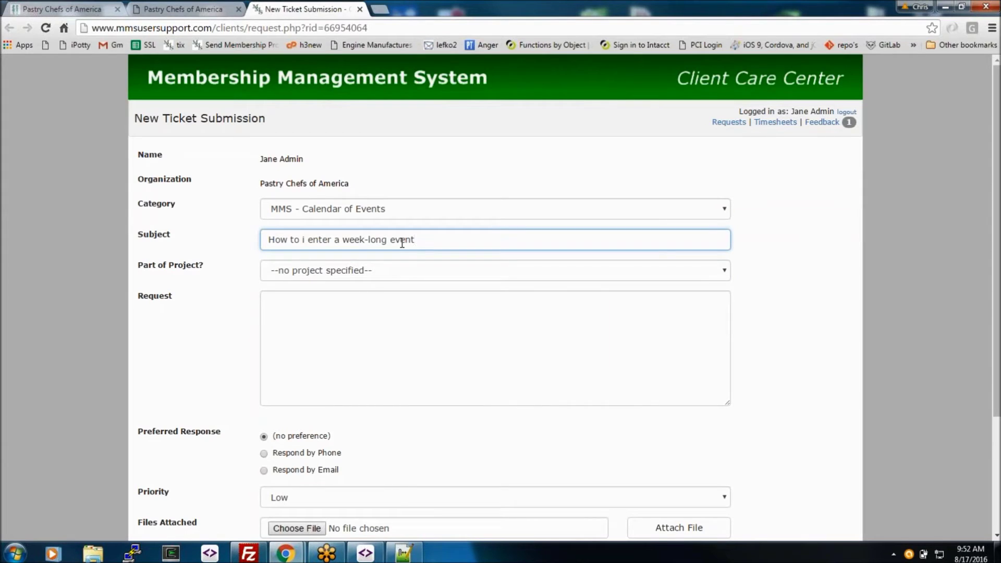
Leave the ticket's project unspecified
click(395, 271)
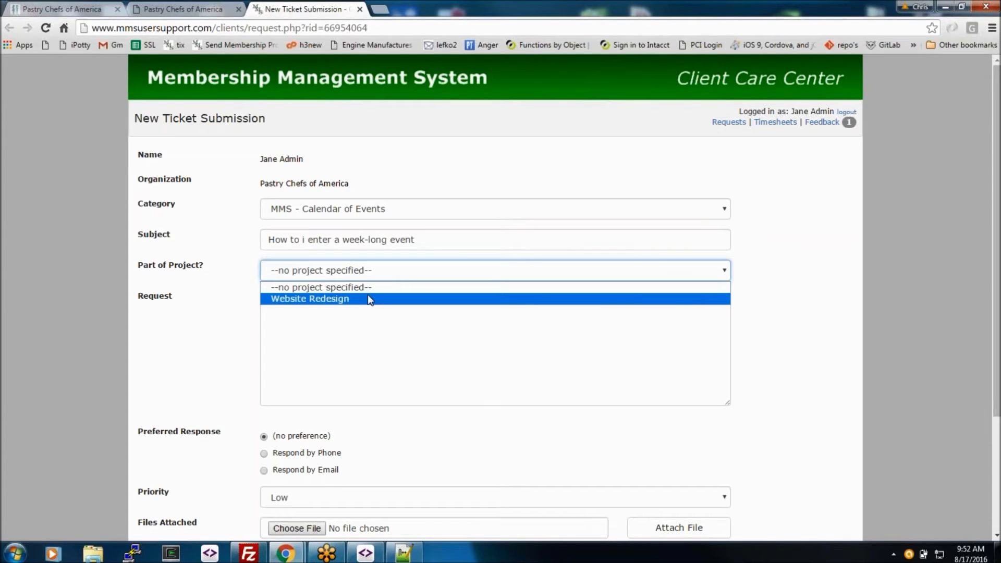
click(381, 288)
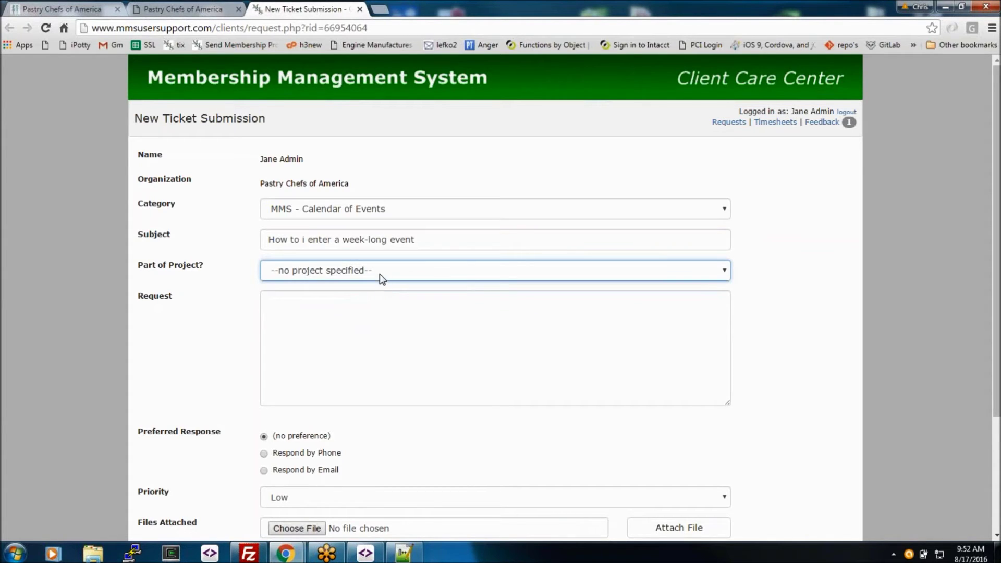
click(358, 321)
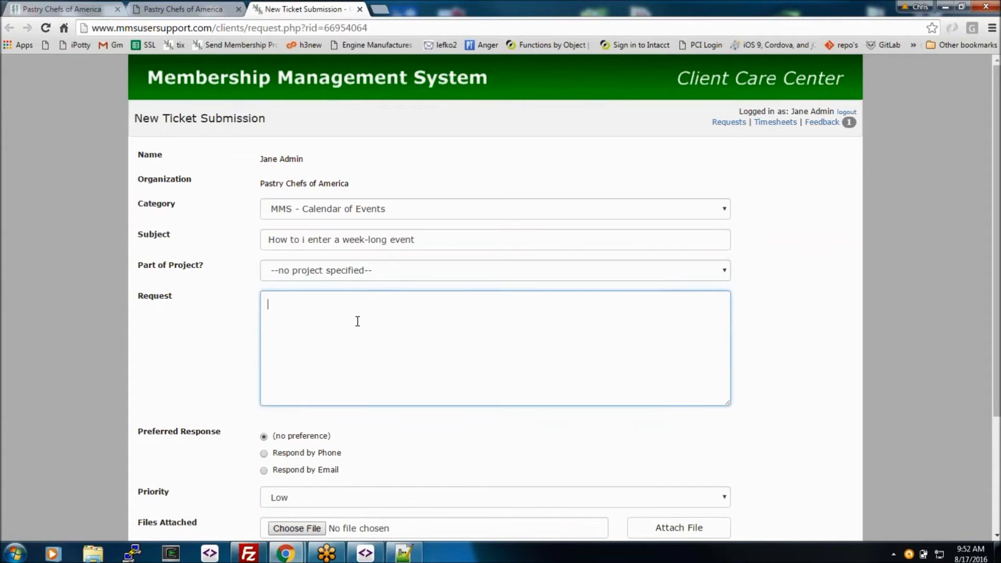
Write a request asking how to enter a date range within an event, and change 'to' to 'do' in the subject
text(How do i)
double_click(295, 241)
text(do)
click(325, 302)
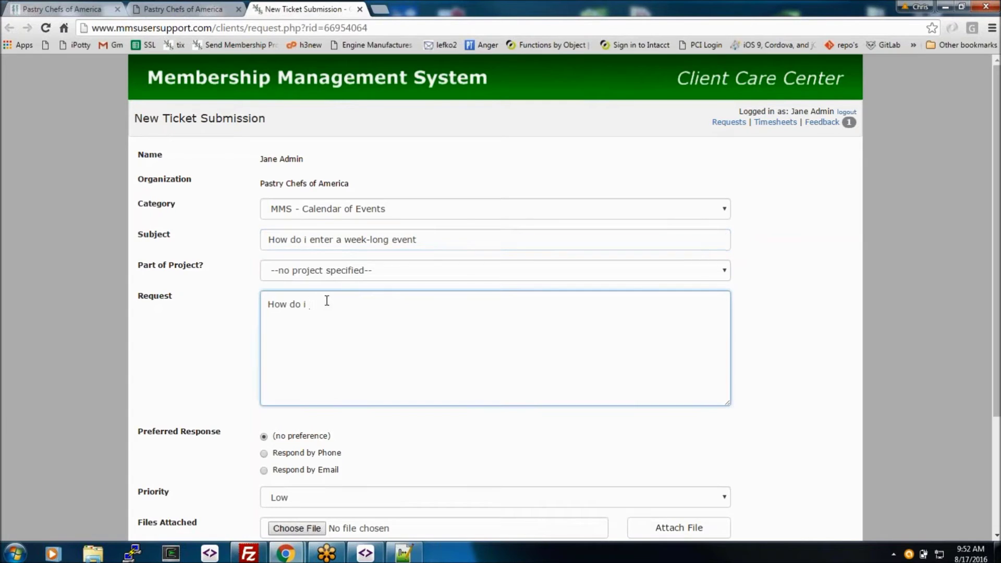
text(enter a date ra)
text(nge wihth)
key(BackSpace)
key(BackSpace)
key(BackSpace)
text(thin)
text( an event?)
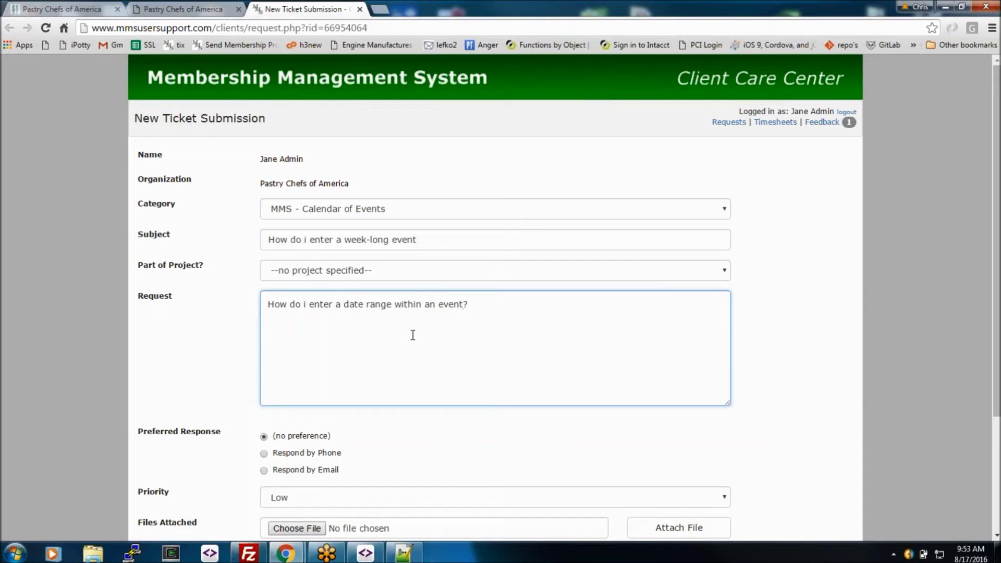
Set email responses and Low priority, then move the ticket to the Confirm Submission page
scroll(412, 337, down, 2)
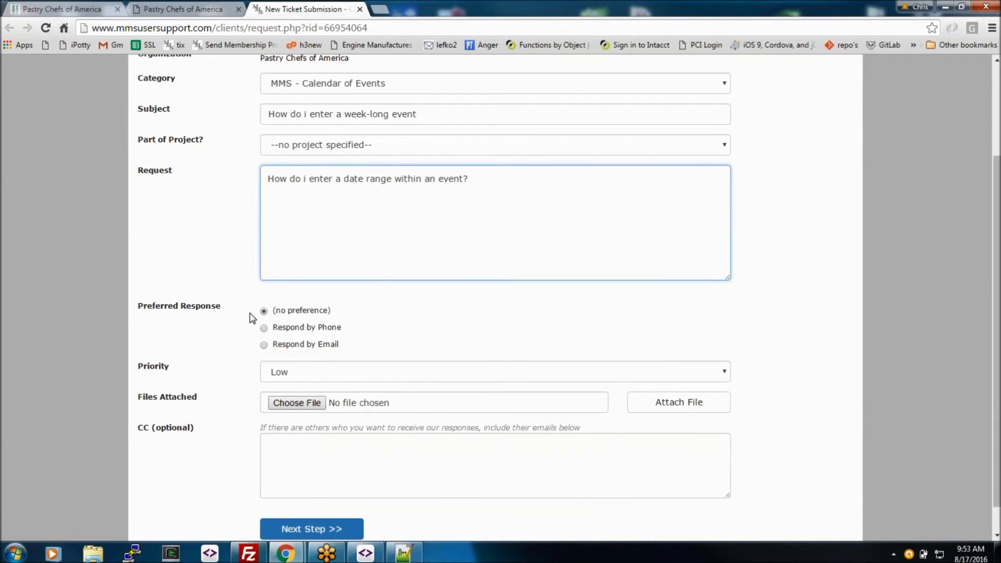
click(264, 345)
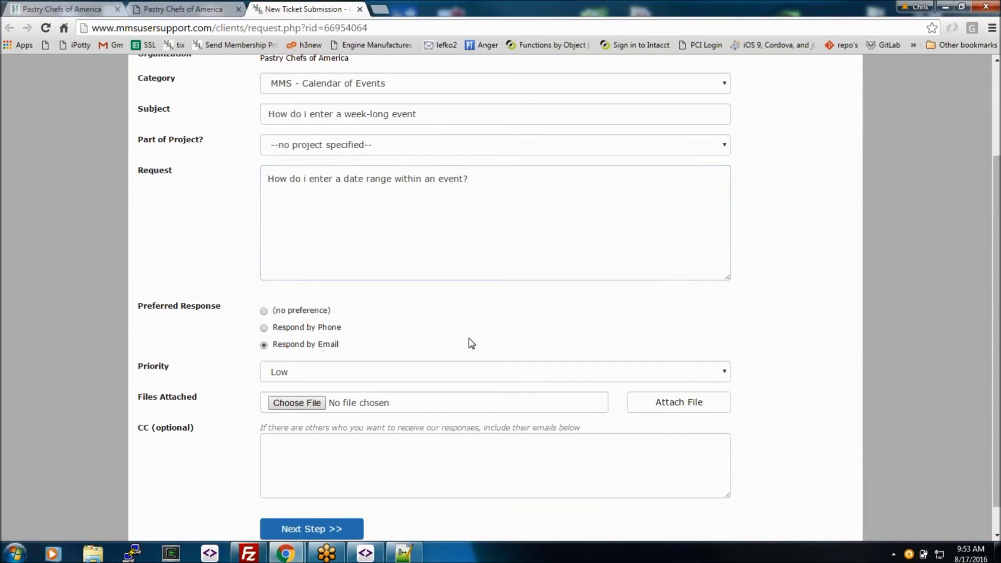
click(476, 372)
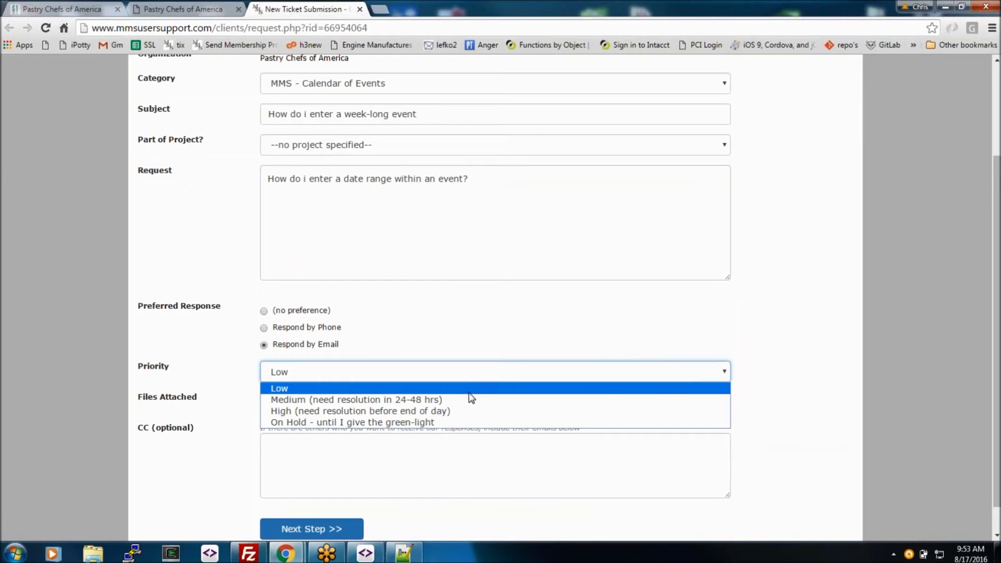
click(471, 389)
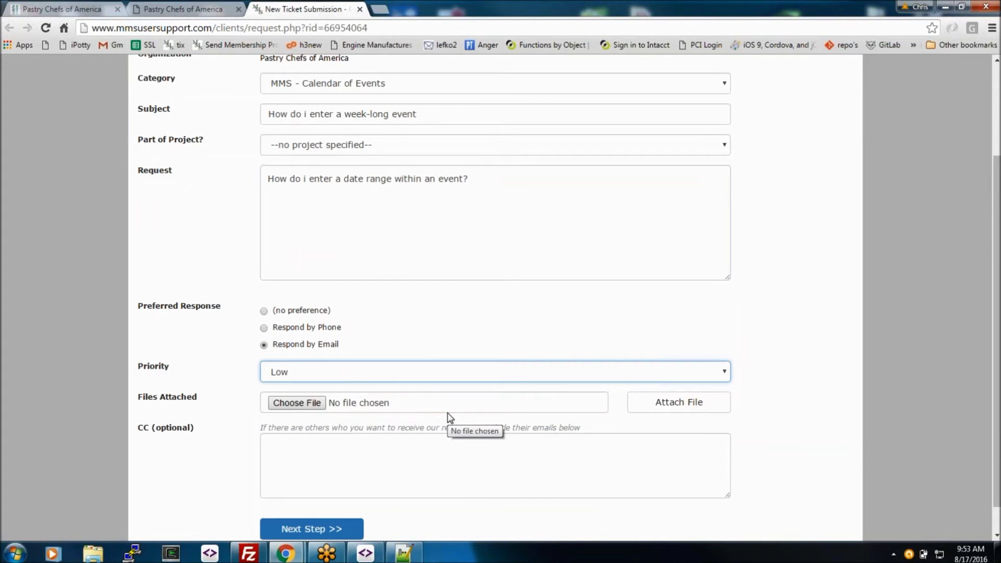
click(334, 444)
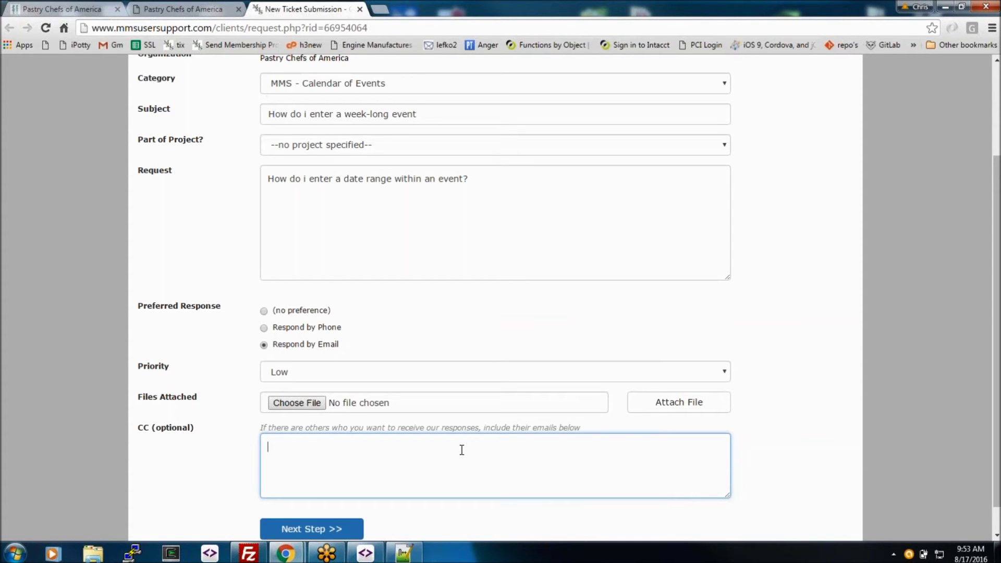
scroll(368, 449, down, 1)
click(323, 498)
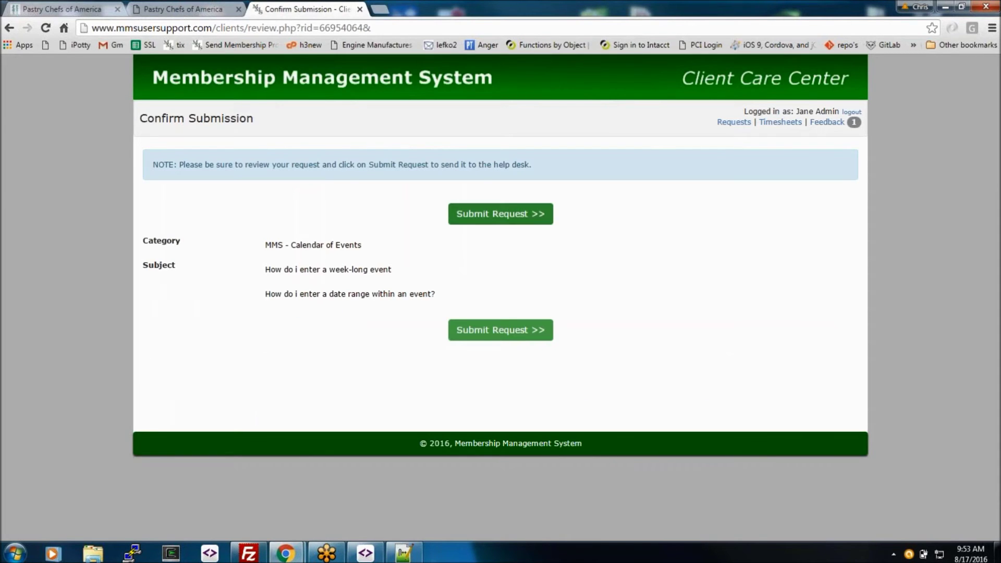
Submit the week-long event request and return to the ticket list showing request 63818
click(518, 222)
click(211, 197)
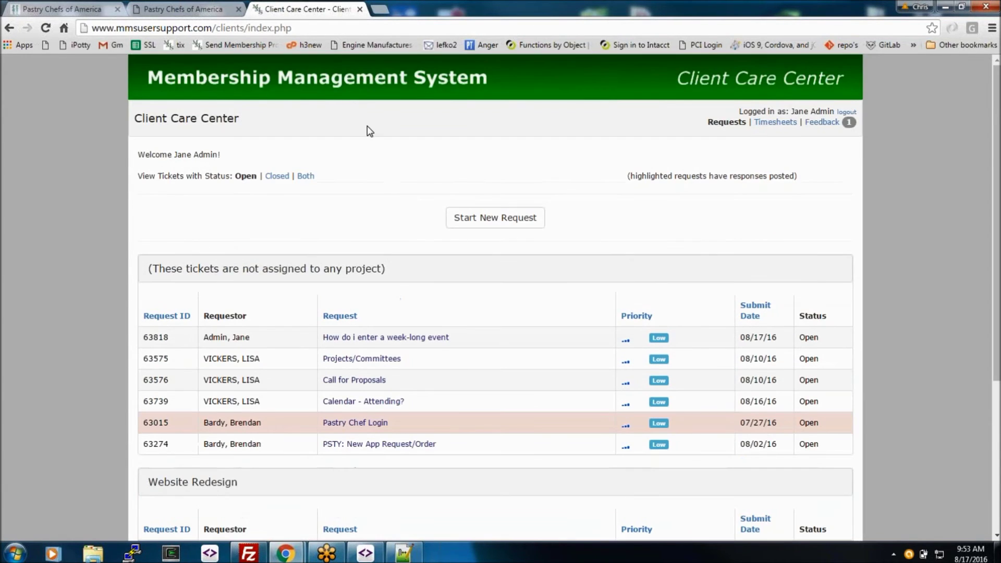
scroll(399, 196, down, 3)
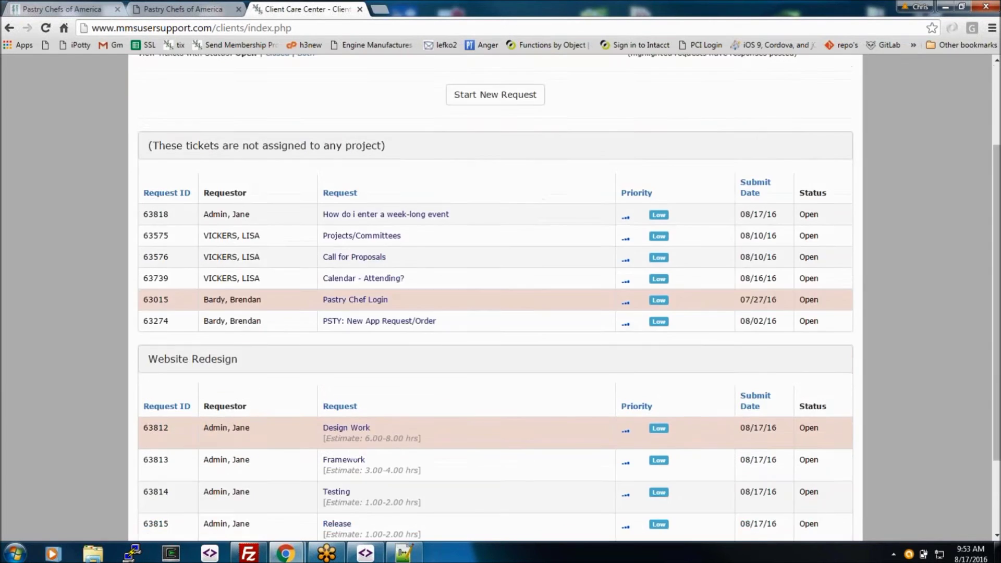
scroll(428, 273, up, 1)
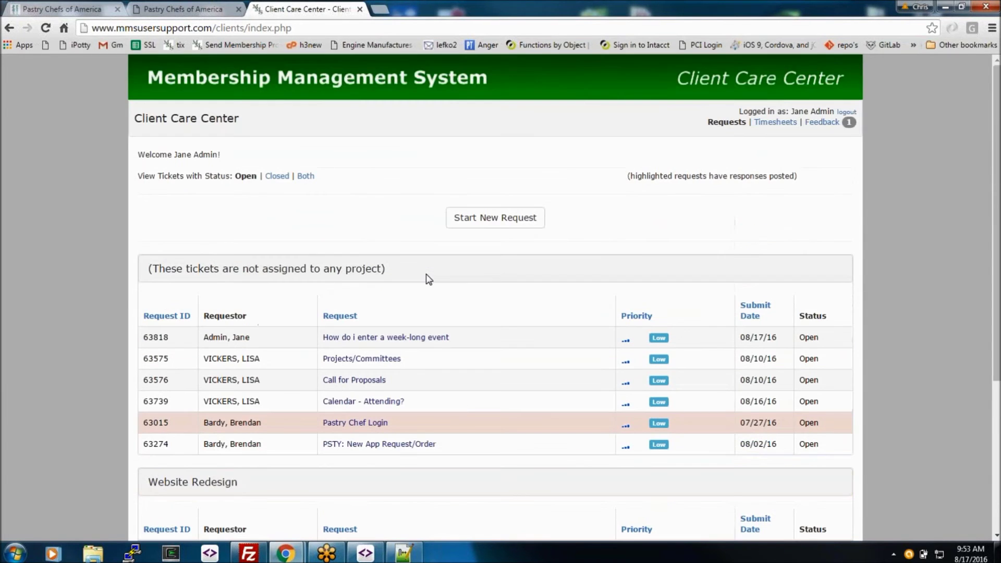
click(177, 8)
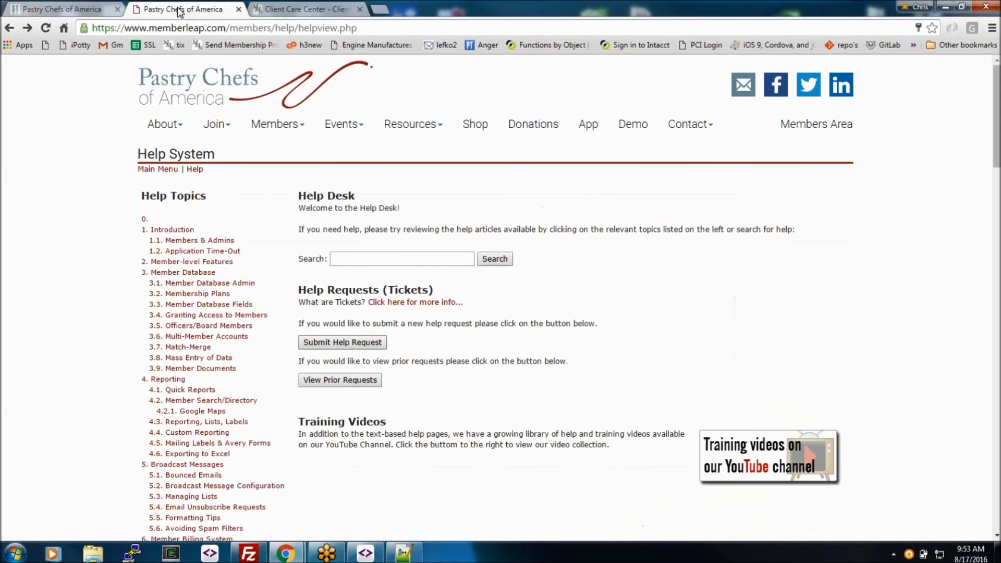
click(339, 386)
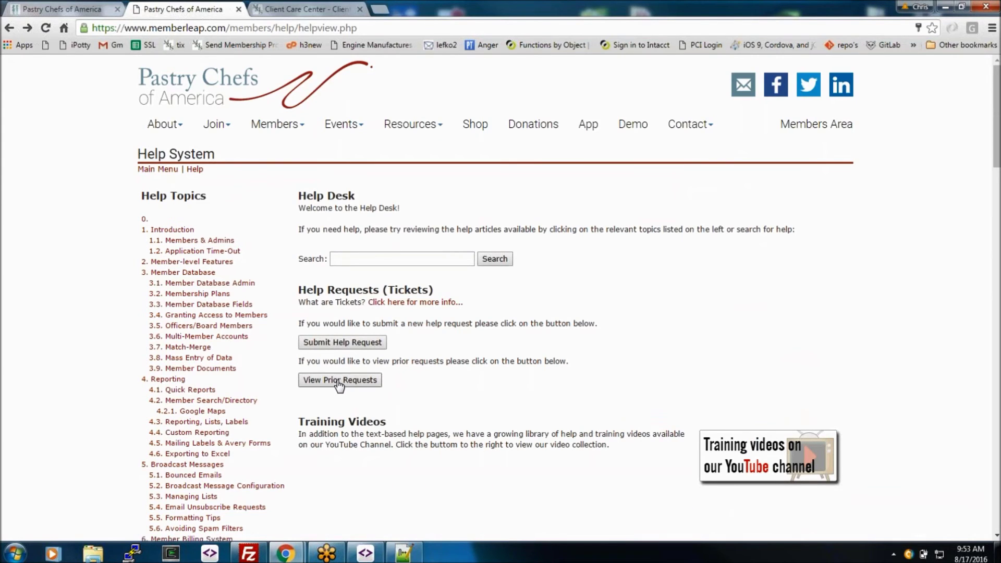
click(300, 11)
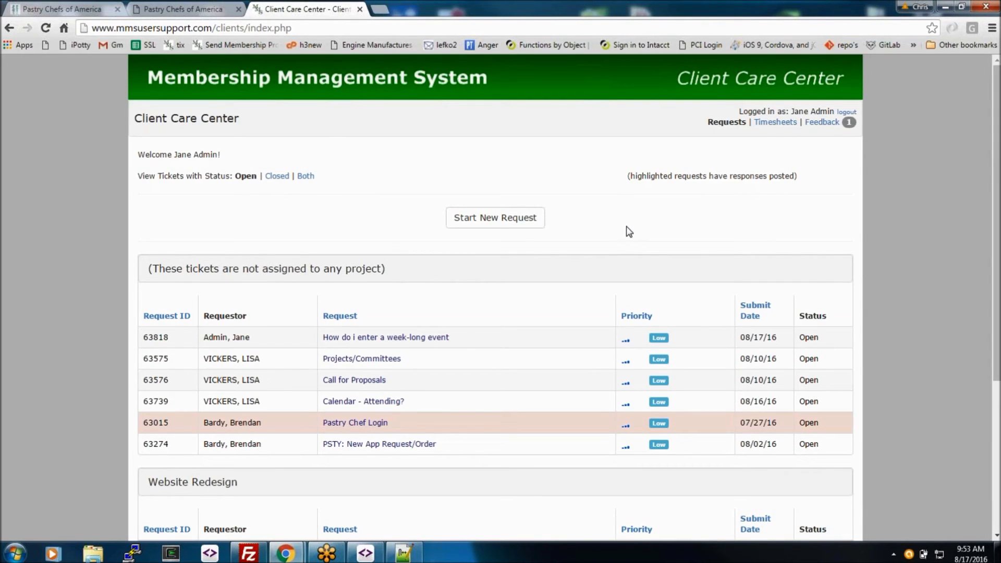
scroll(608, 186, down, 3)
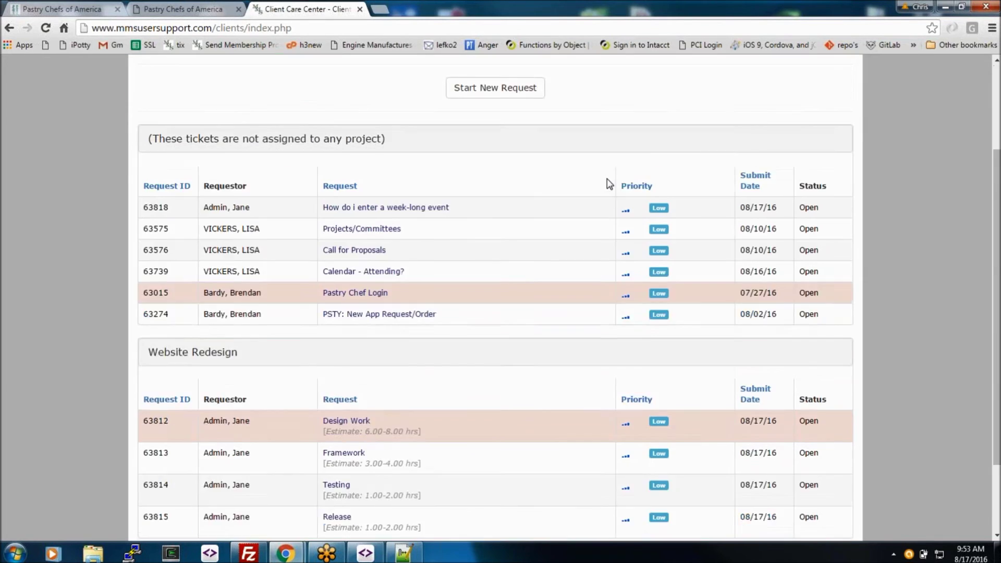
scroll(607, 183, up, 2)
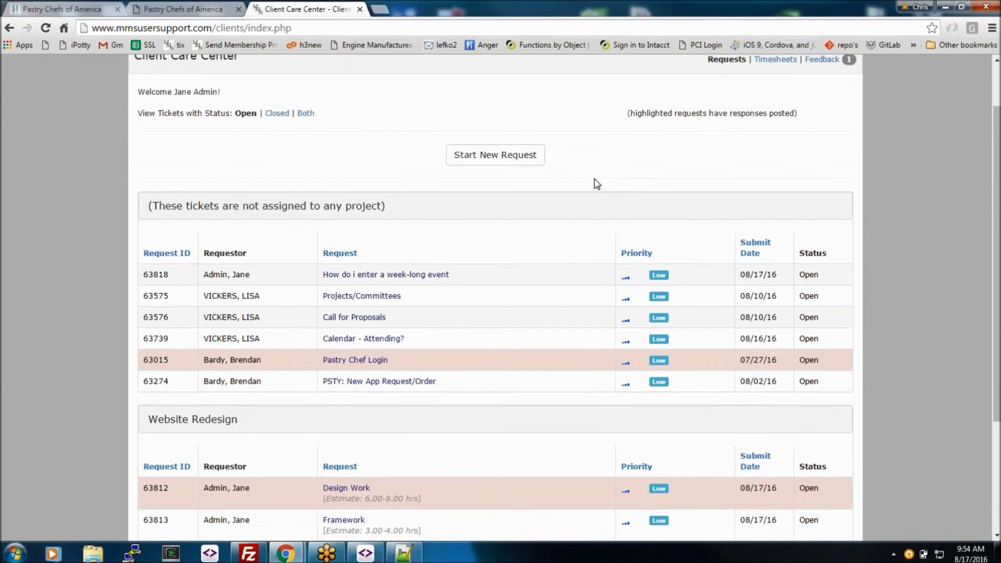
scroll(420, 221, down, 1)
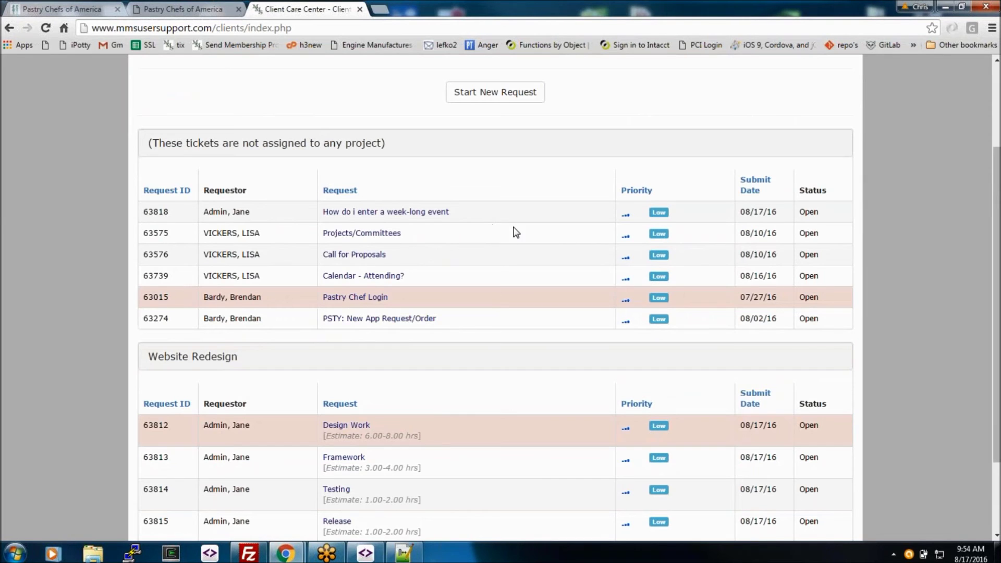
scroll(477, 295, down, 2)
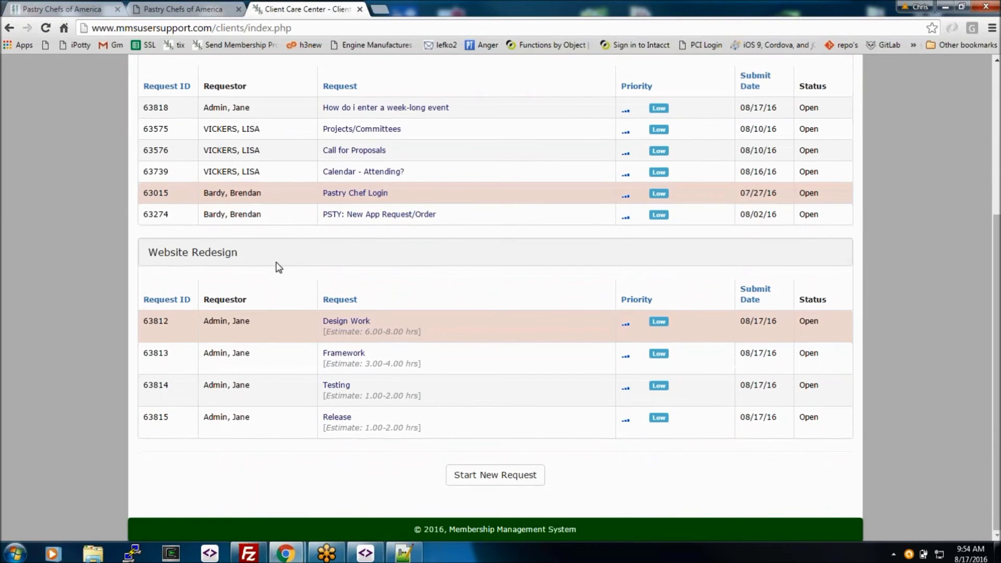
drag(280, 267, 157, 70)
click(493, 310)
scroll(490, 358, up, 2)
scroll(490, 358, up, 1)
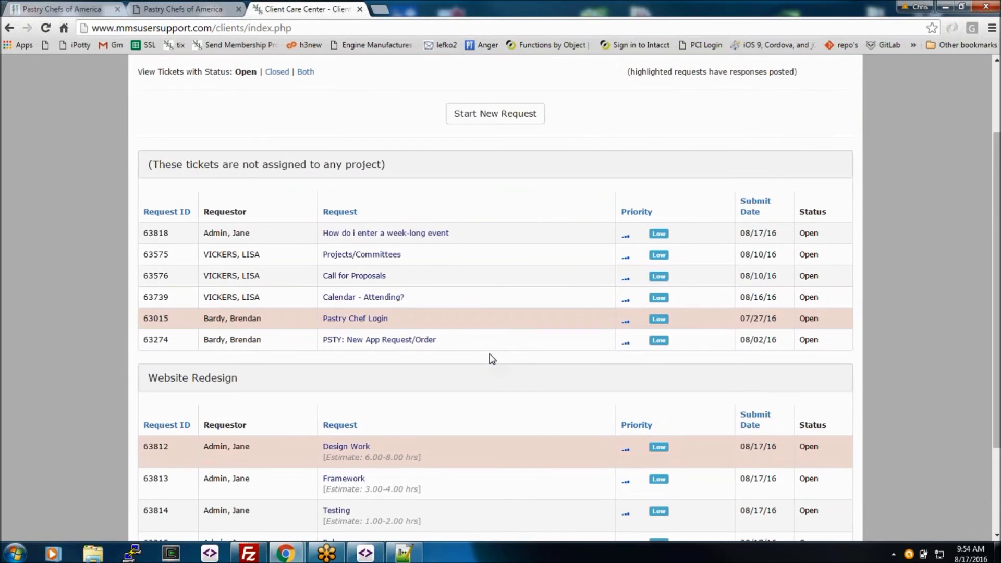
scroll(492, 359, down, 1)
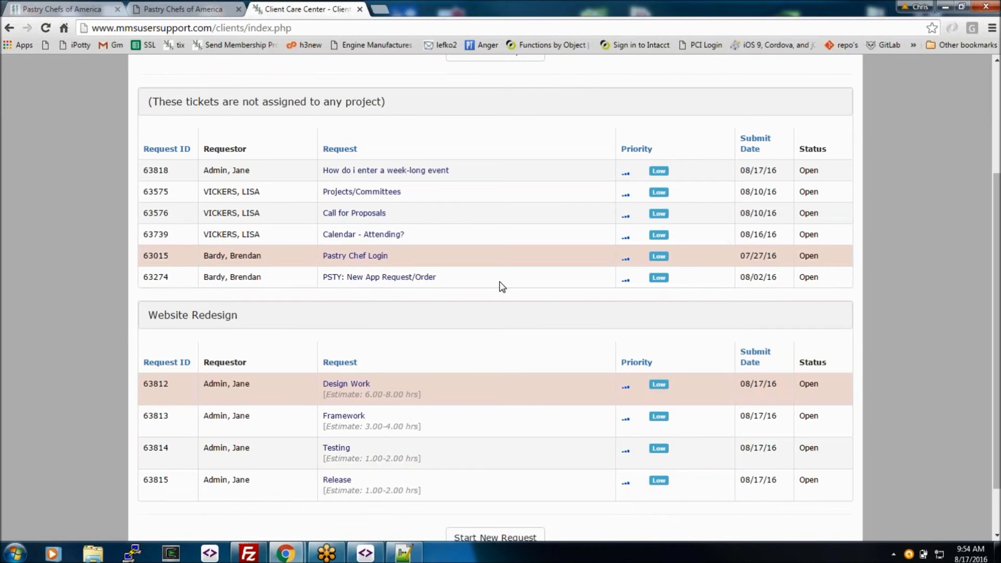
scroll(500, 282, up, 1)
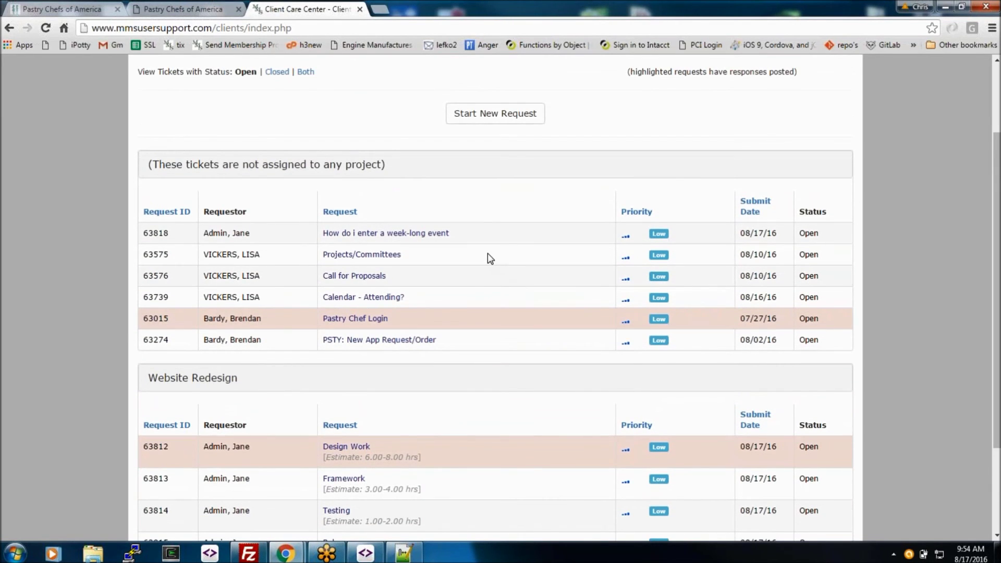
scroll(487, 252, down, 2)
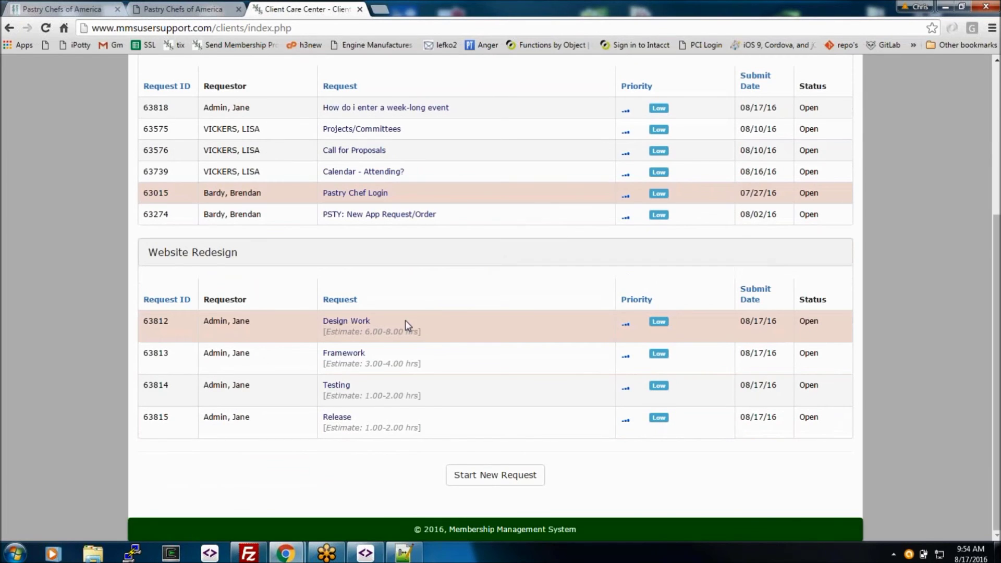
Post the reply 'Available thurs, fri 9-5 EST' on Design Work ticket 63812
click(349, 326)
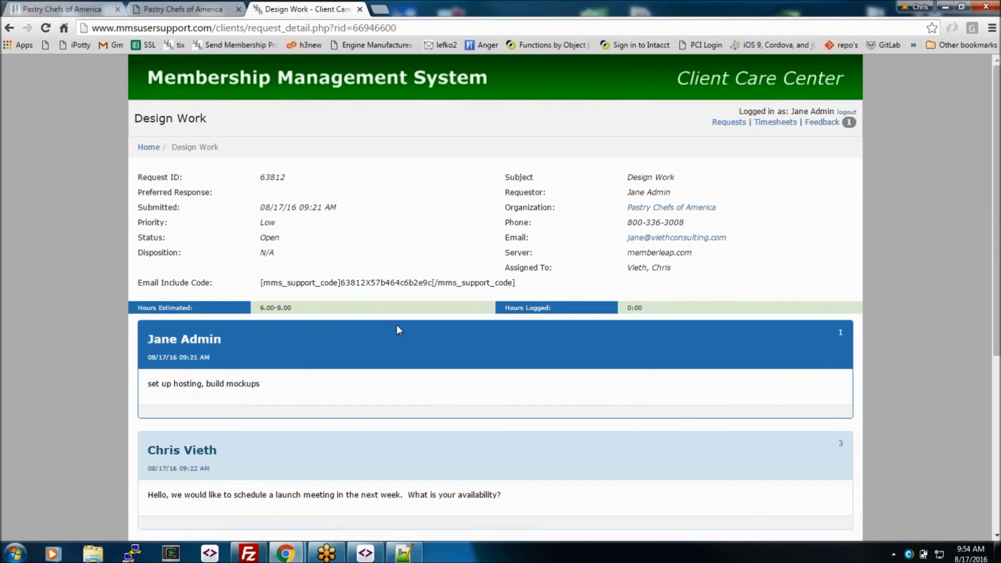
scroll(366, 331, down, 2)
scroll(325, 292, down, 2)
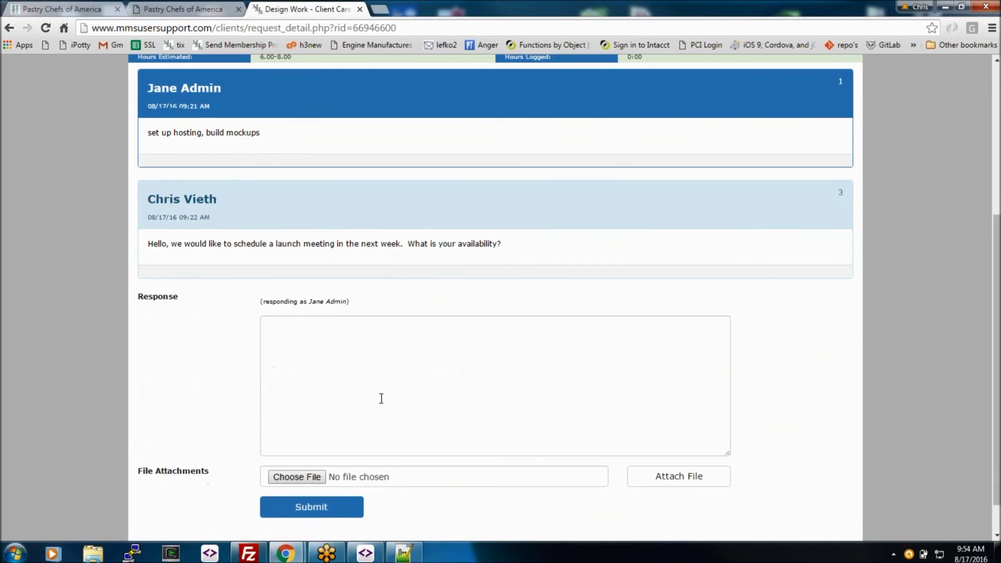
click(416, 353)
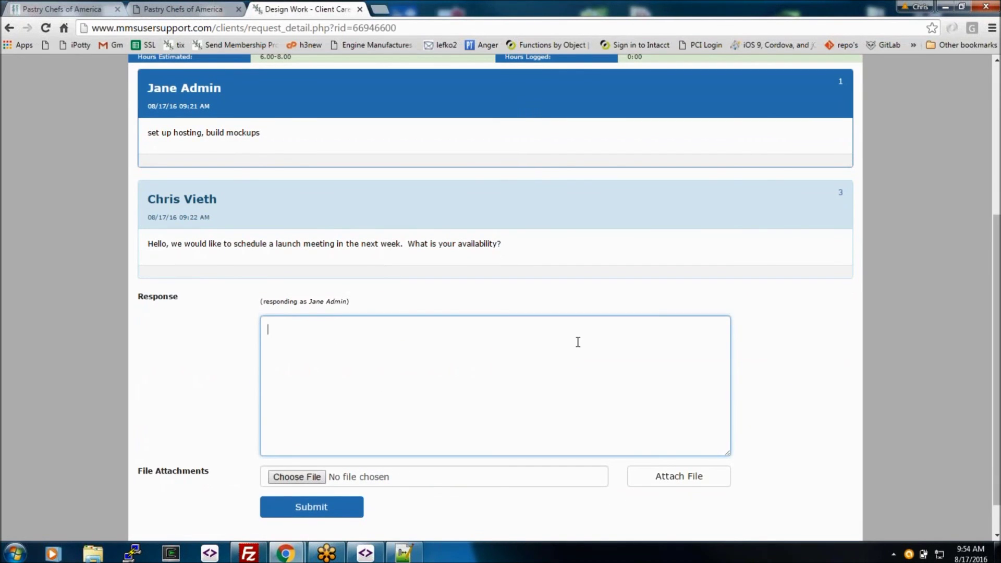
text(Av)
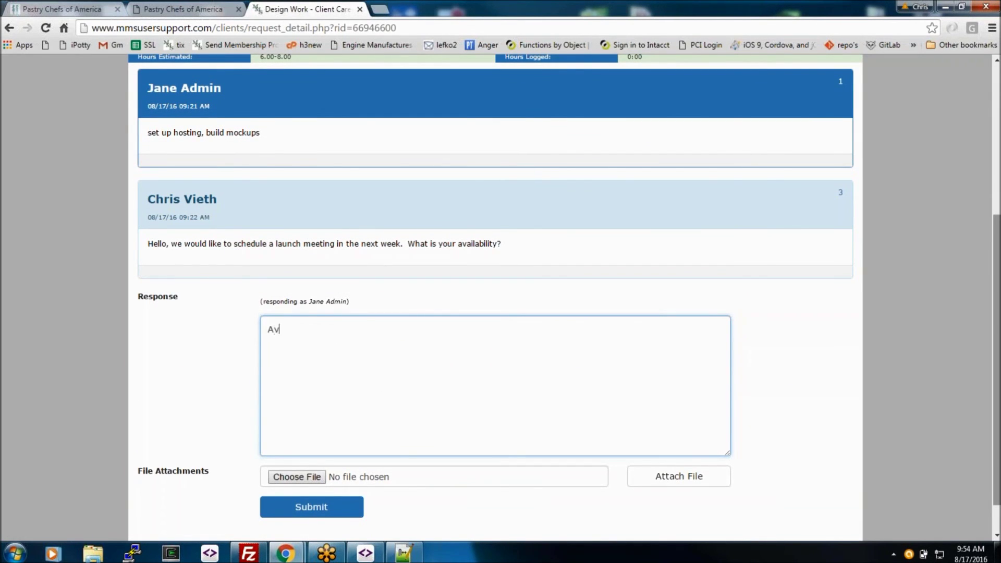
text(ailable thurs, fri )
text(9-5 EST)
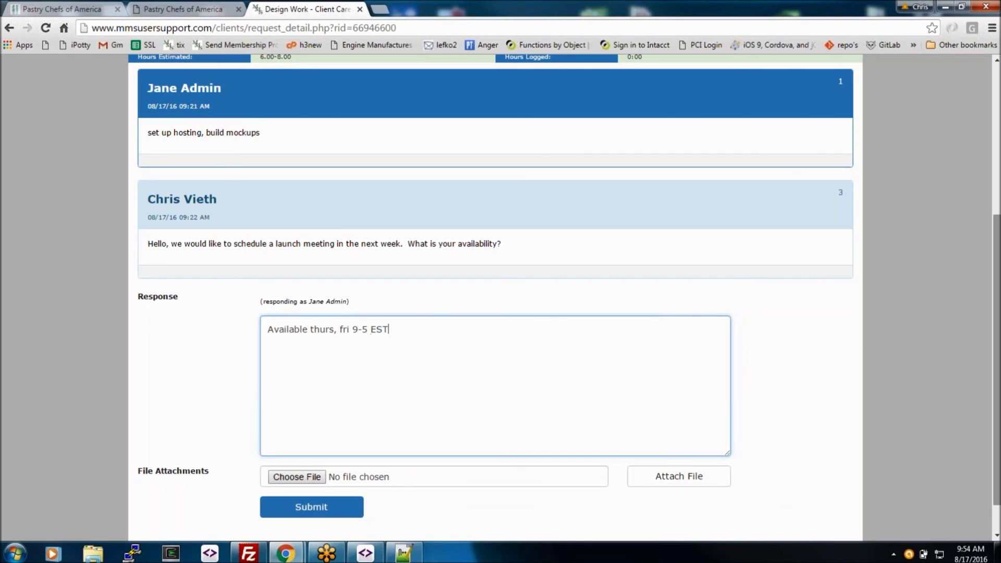
click(336, 510)
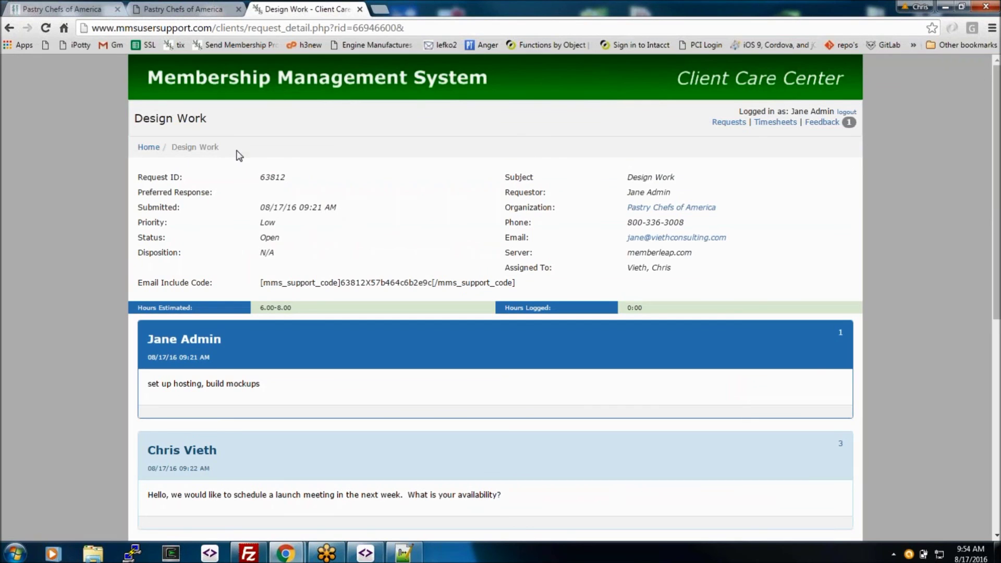
Return to the Client Care Center open-ticket list via the Home breadcrumb
click(141, 149)
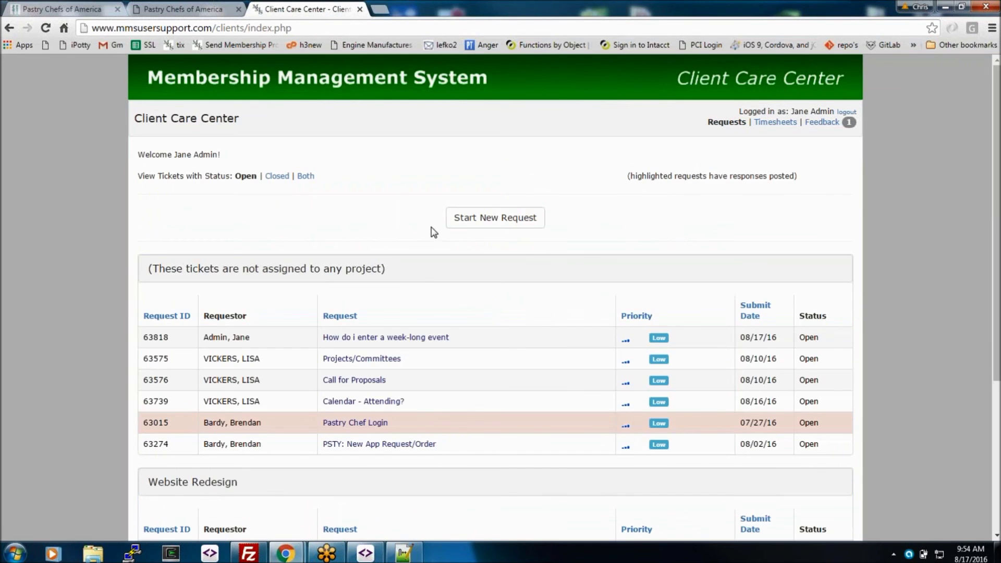